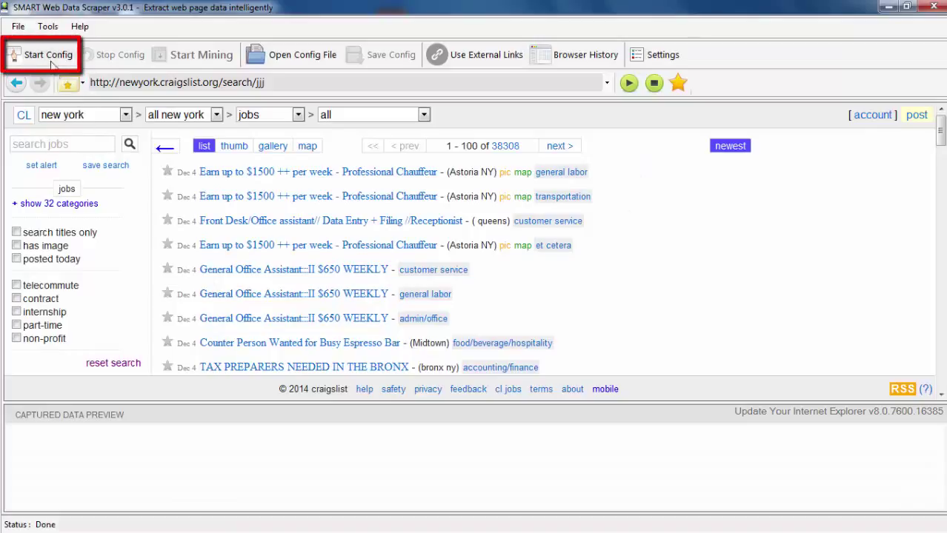
Start a scraping configuration and capture the first job listing's title text in a column named "job profile".
left_click(46, 58)
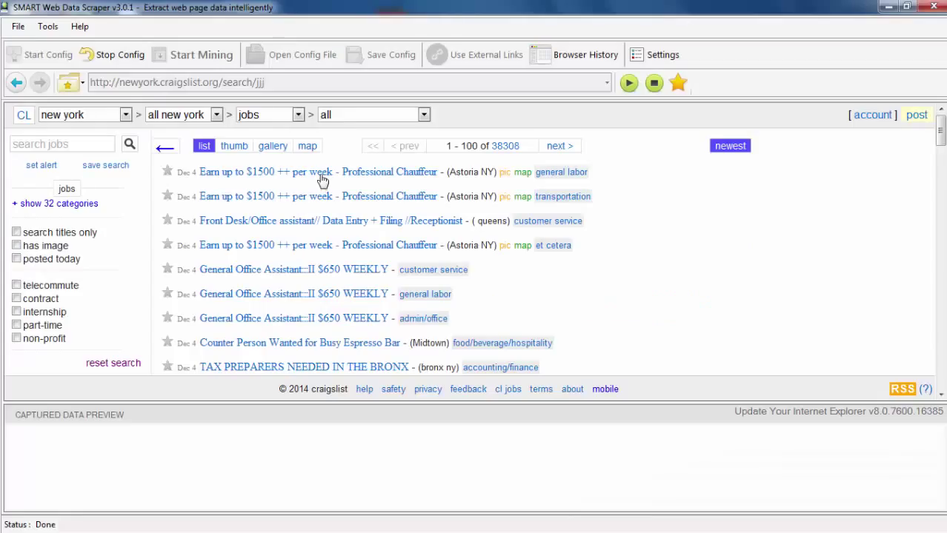
left_click(323, 175)
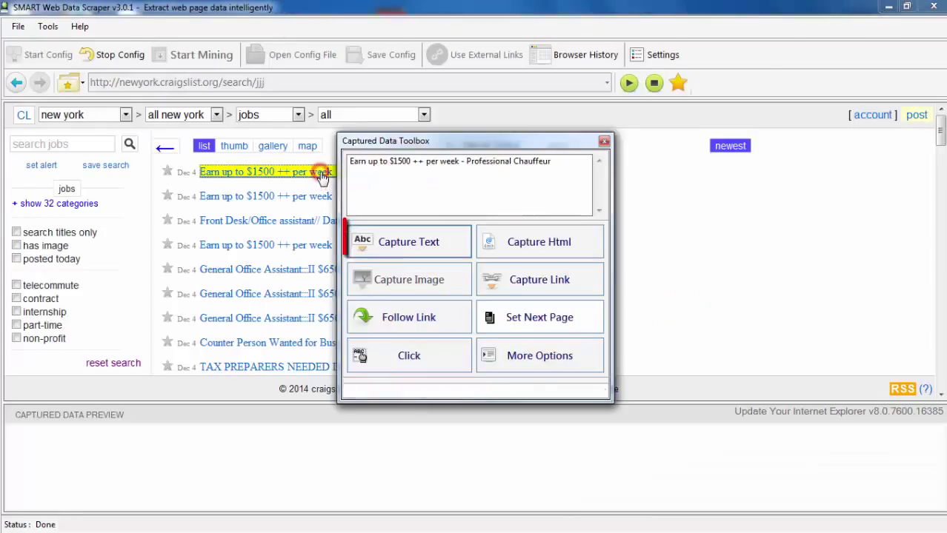
left_click(392, 249)
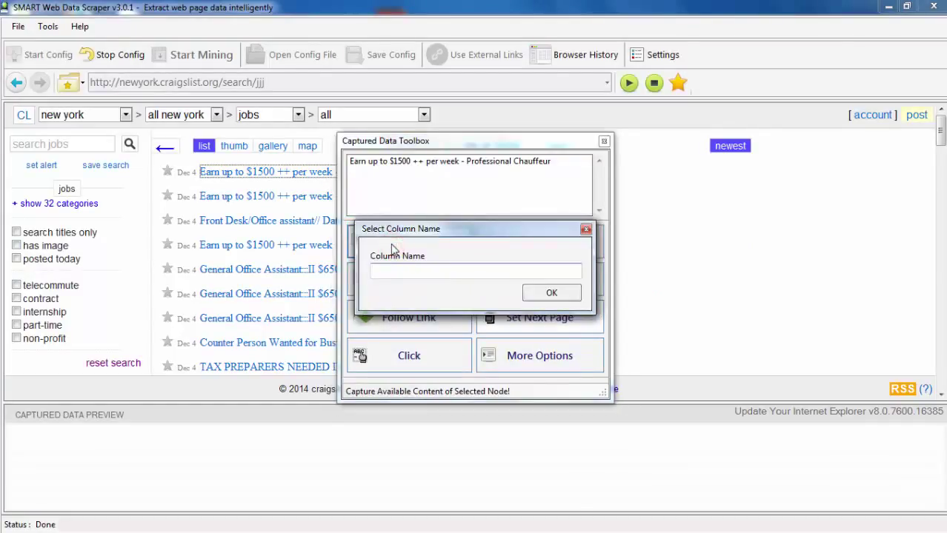
left_click(408, 269)
type("job profi")
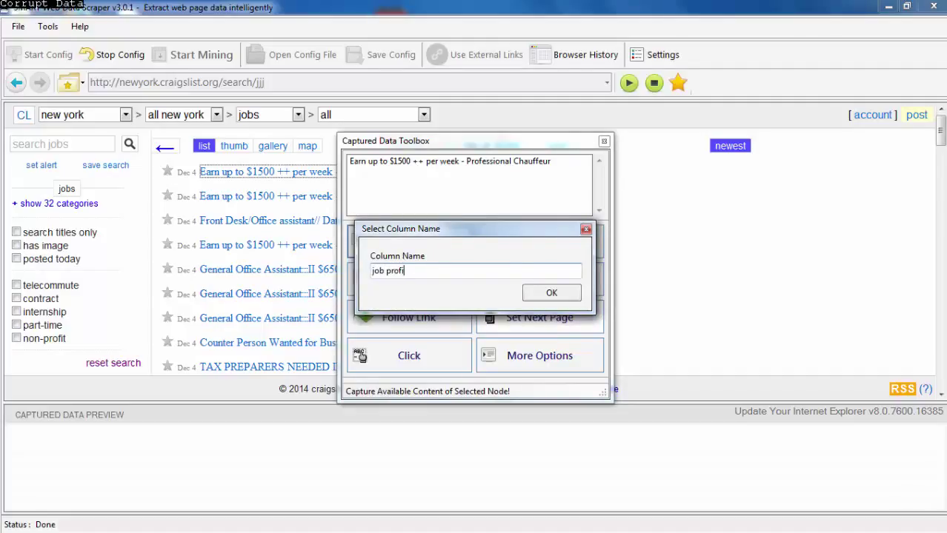
type("le")
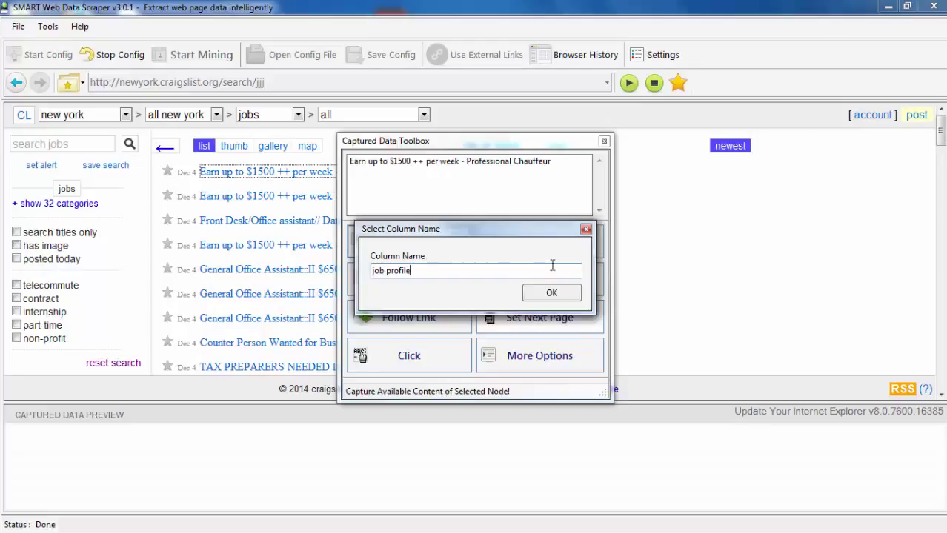
left_click(552, 292)
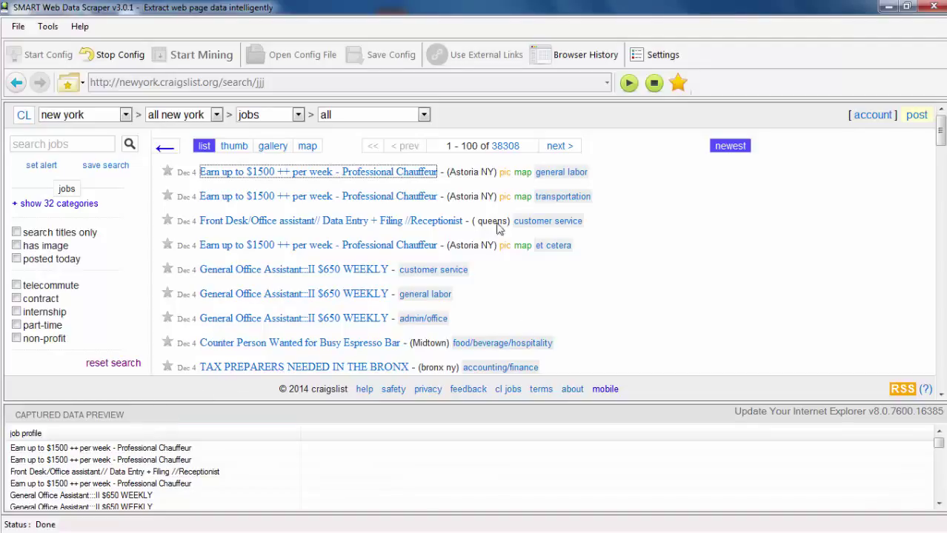
Capture the text of the first listing's location, (Astoria NY), in a column named "Location".
left_click(478, 172)
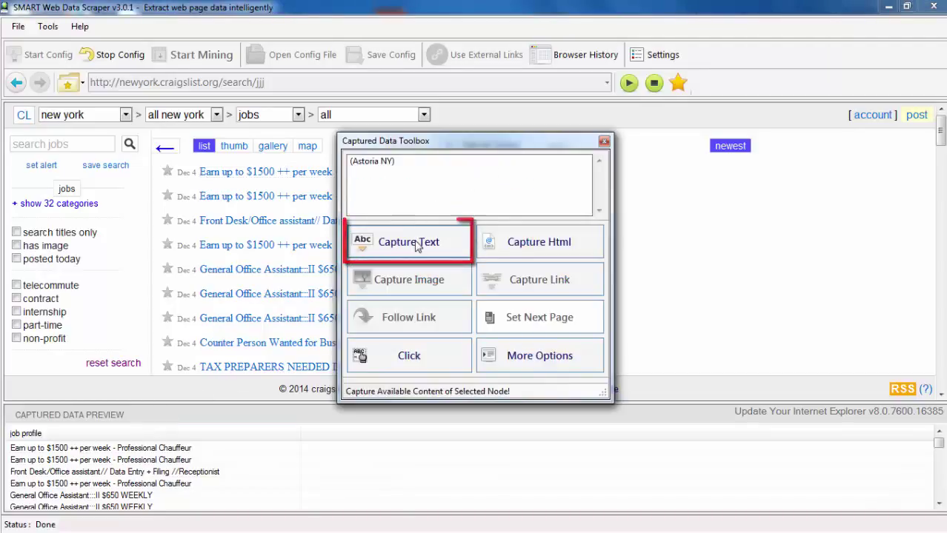
left_click(415, 243)
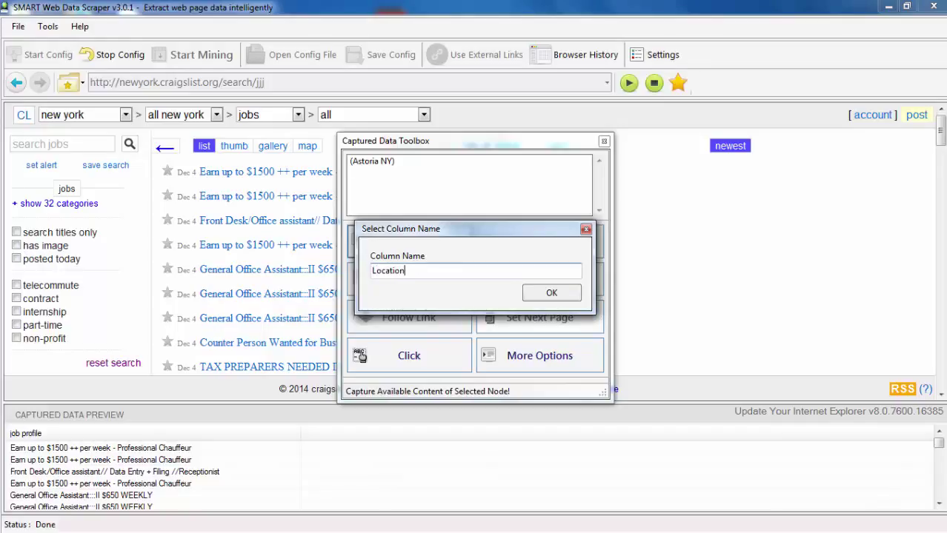
left_click(545, 294)
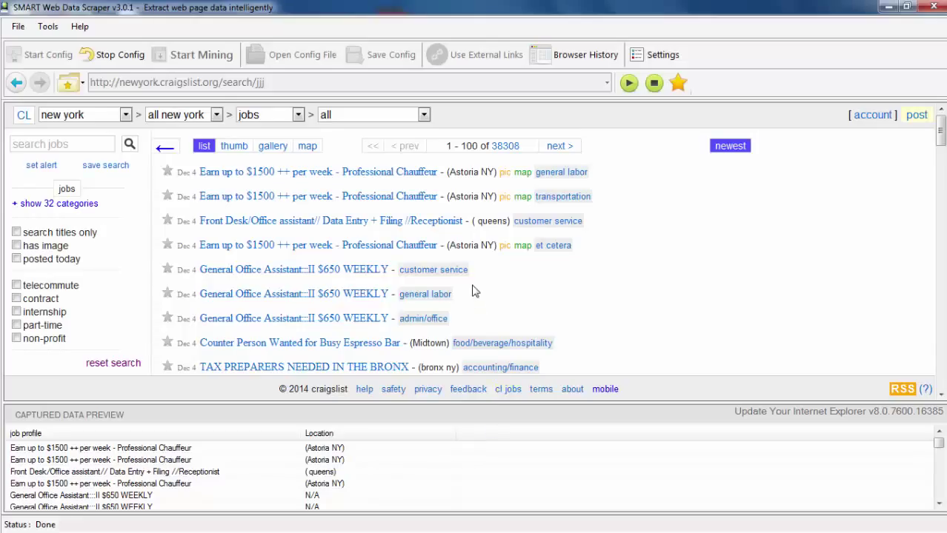
Capture the link of the first job listing's title in a column named "Link".
left_click(377, 174)
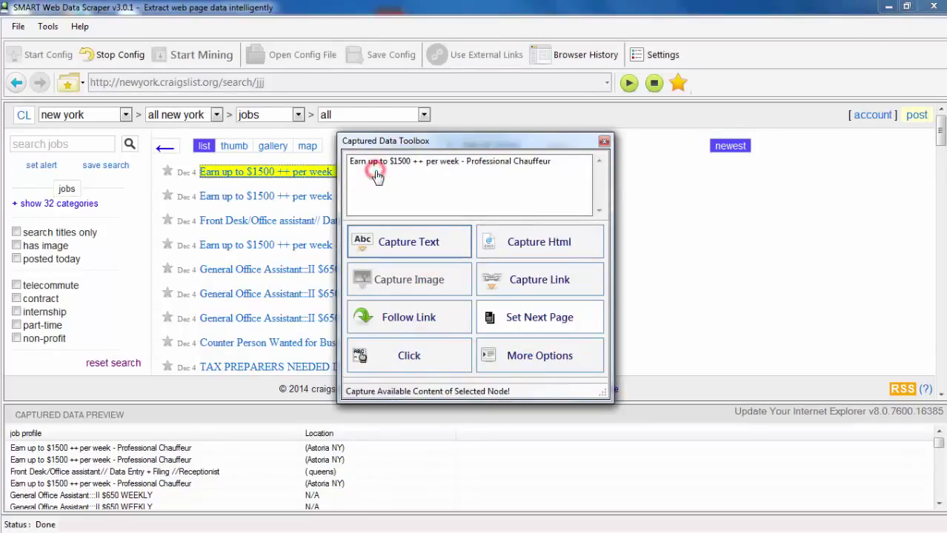
left_click(519, 280)
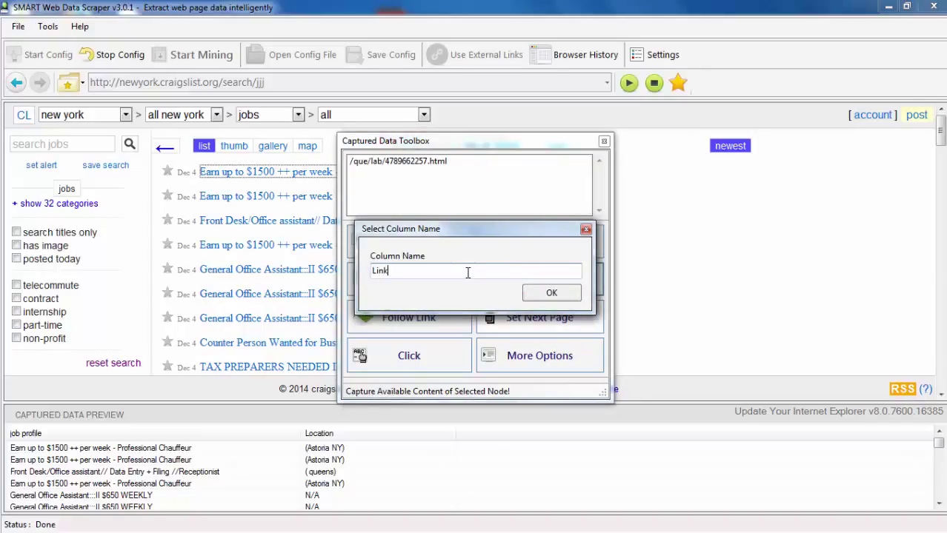
left_click(548, 294)
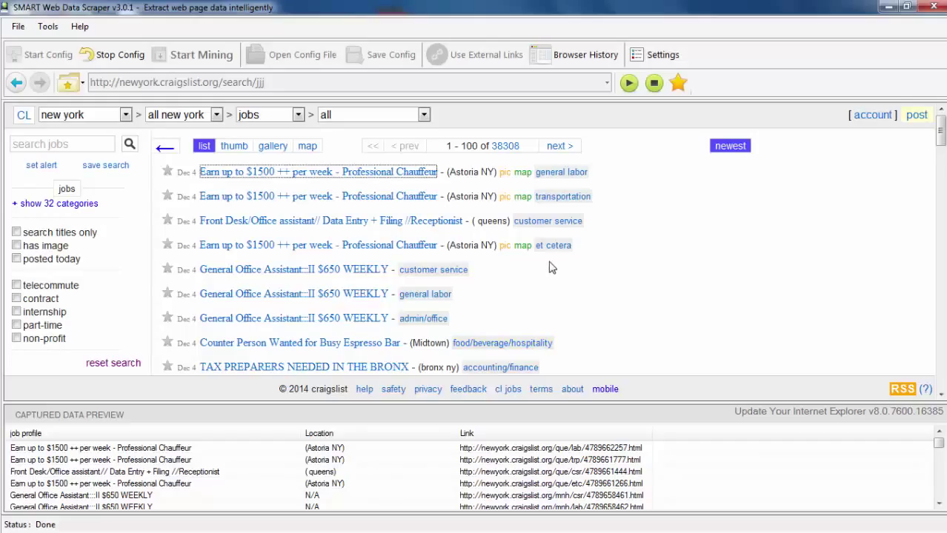
Follow the first job listing's link and capture the posting's body text in a column named "Description".
left_click(395, 179)
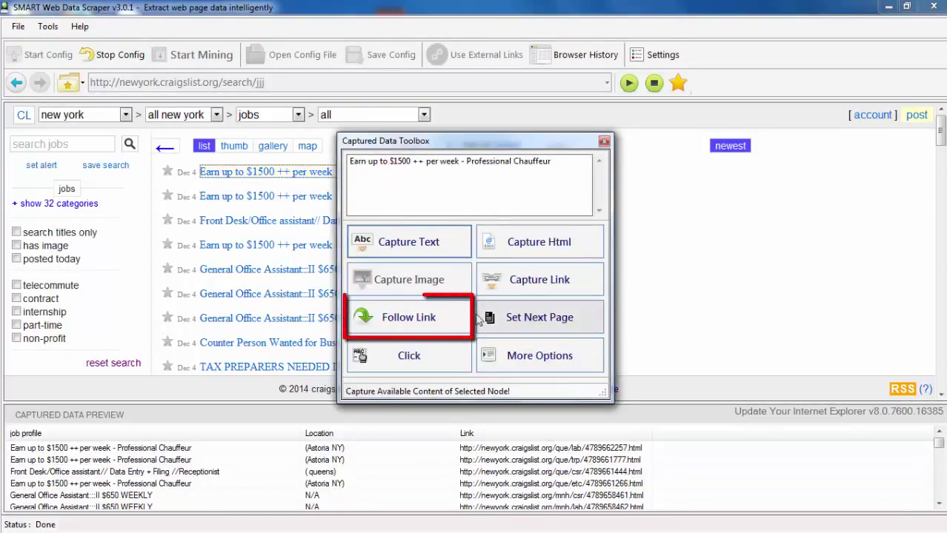
left_click(425, 322)
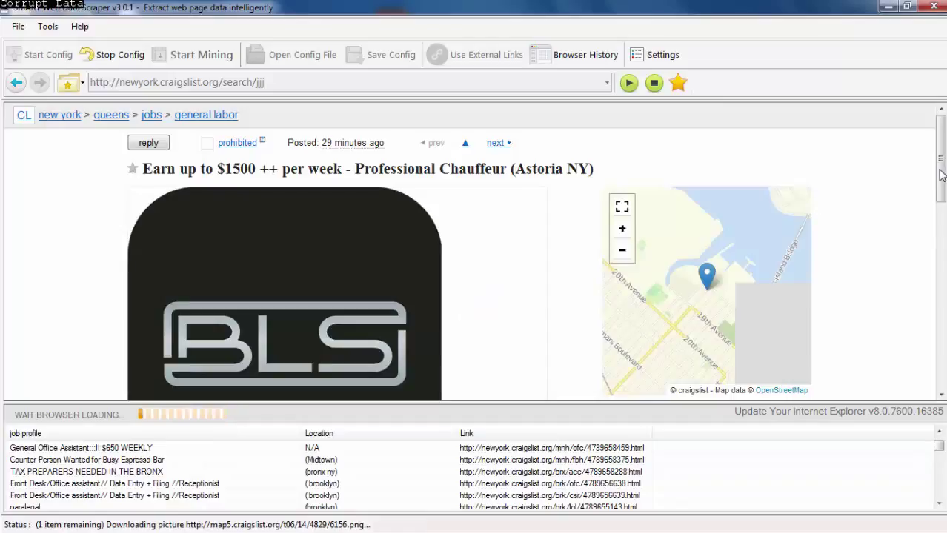
left_click_drag(941, 174, 942, 280)
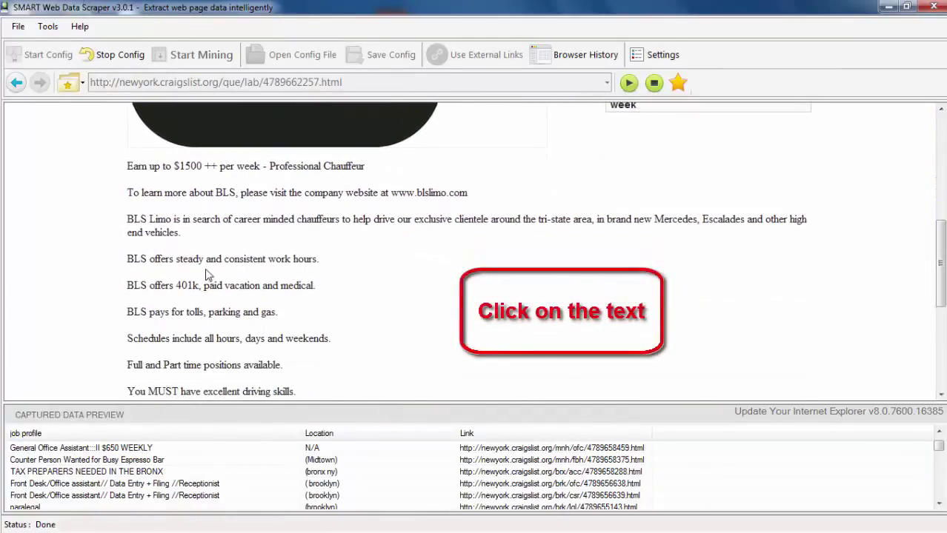
left_click(195, 192)
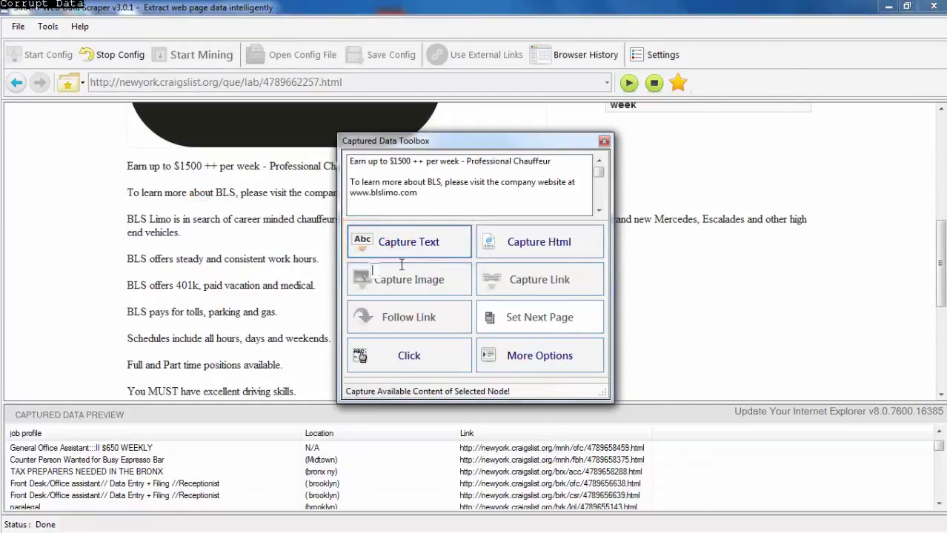
left_click(401, 258)
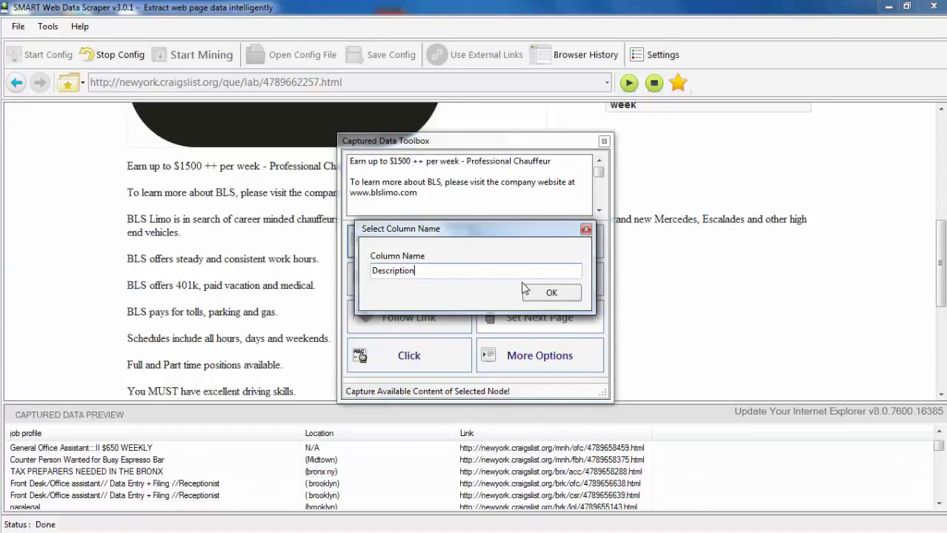
left_click(544, 295)
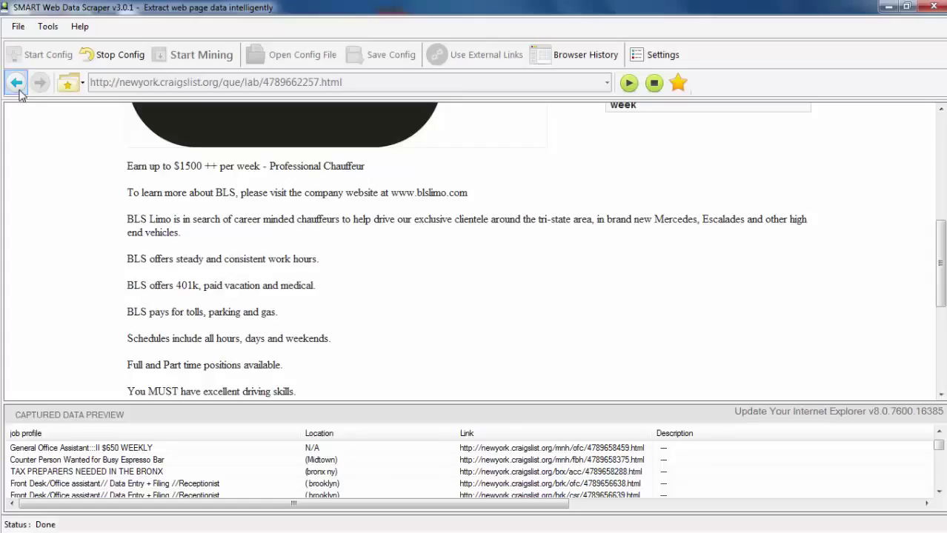
Return to the job results list and set its "next >" link as the next page.
left_click(16, 84)
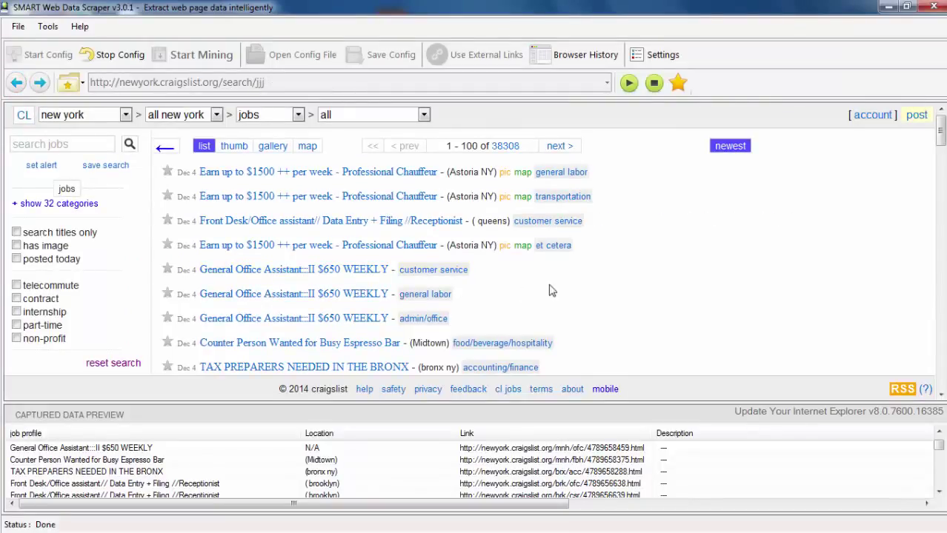
left_click(563, 150)
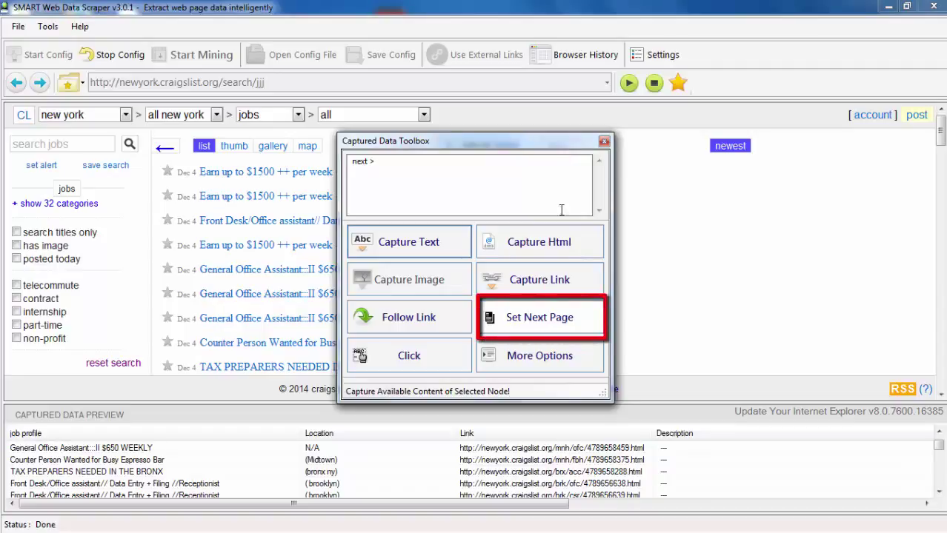
left_click(549, 318)
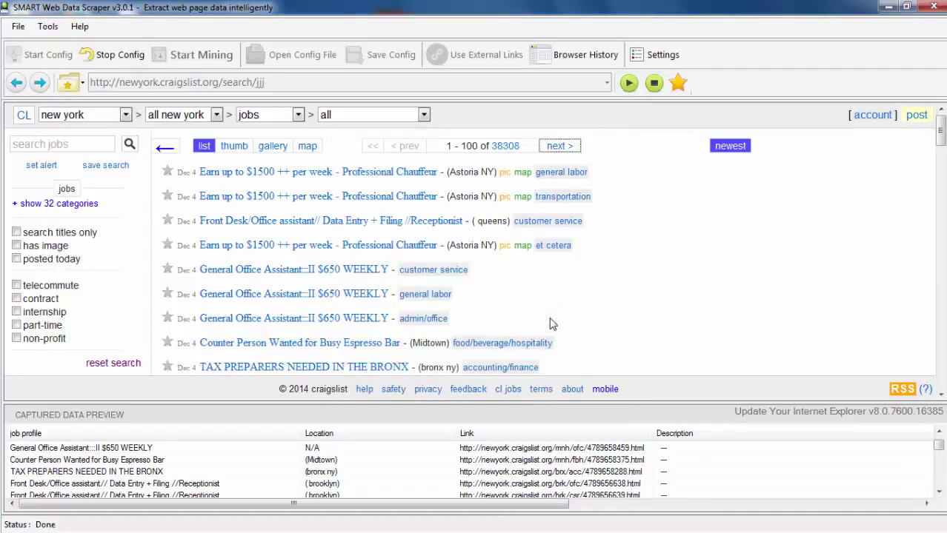
End the configuration and start mining the configured job data.
left_click(117, 57)
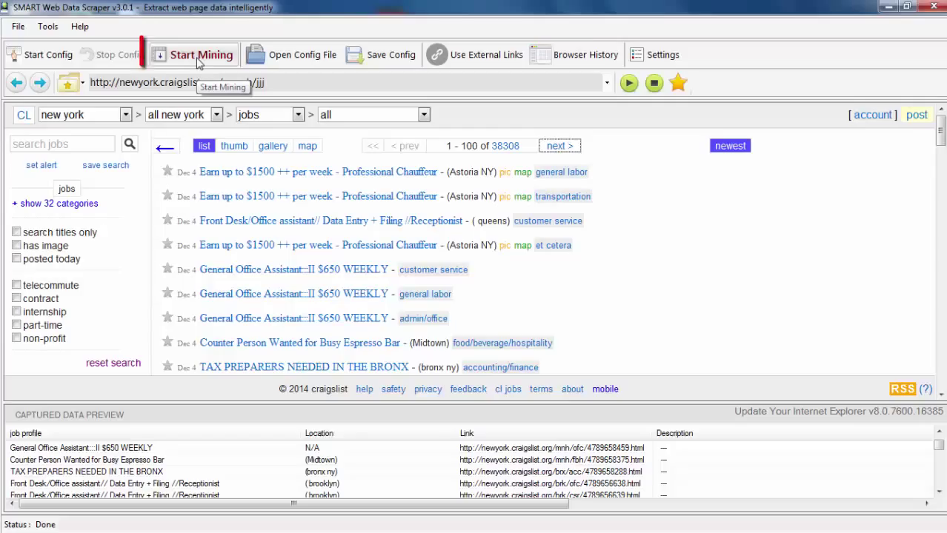
left_click(199, 62)
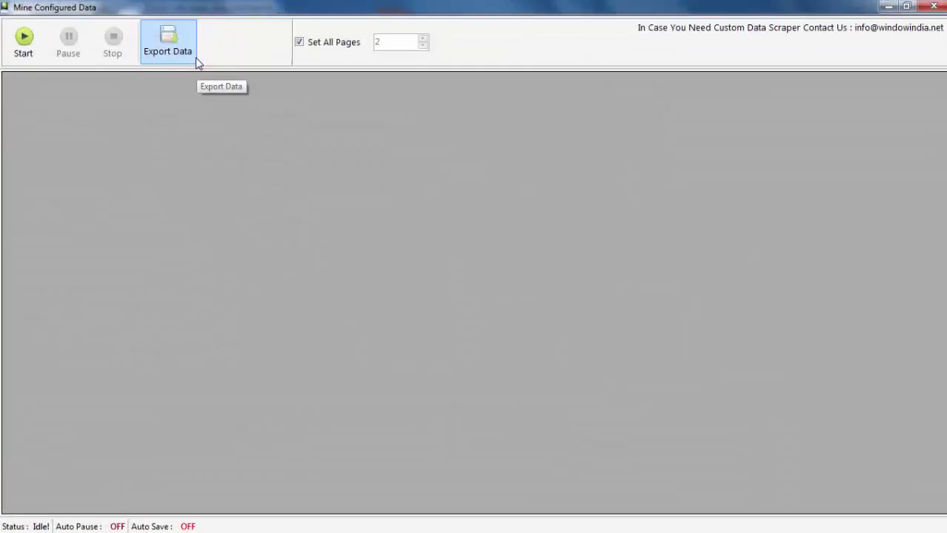
left_click(23, 41)
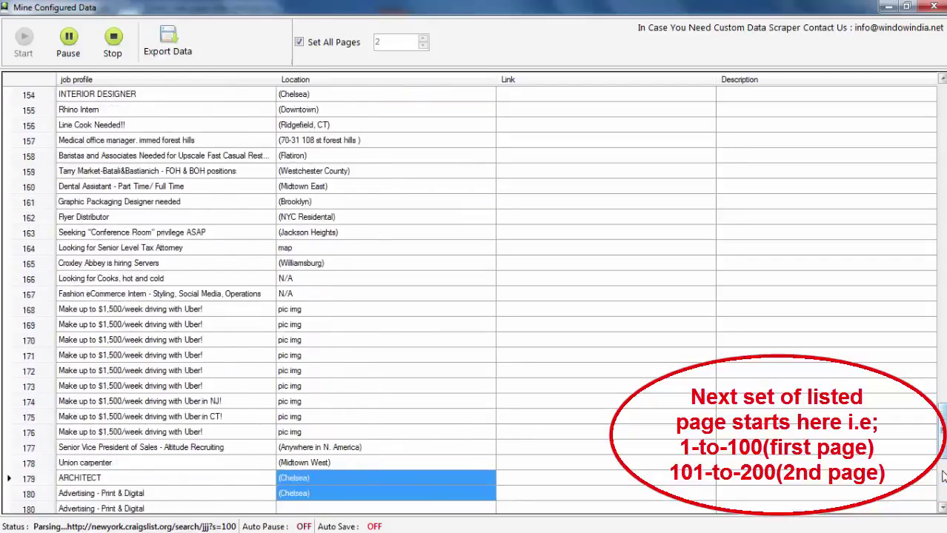
Review the mined rows while extraction runs, and pause and stop the mining process.
left_click_drag(943, 474, 943, 297)
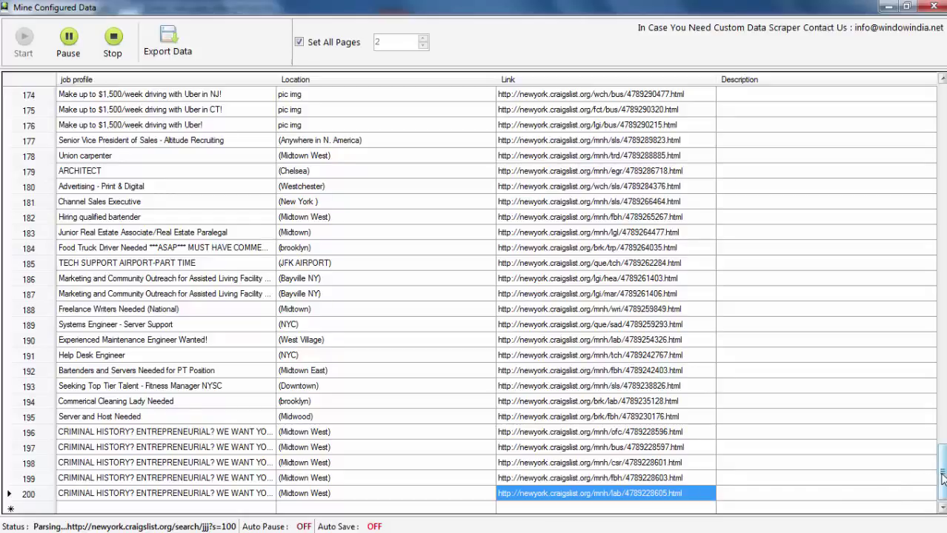
left_click_drag(943, 474, 944, 335)
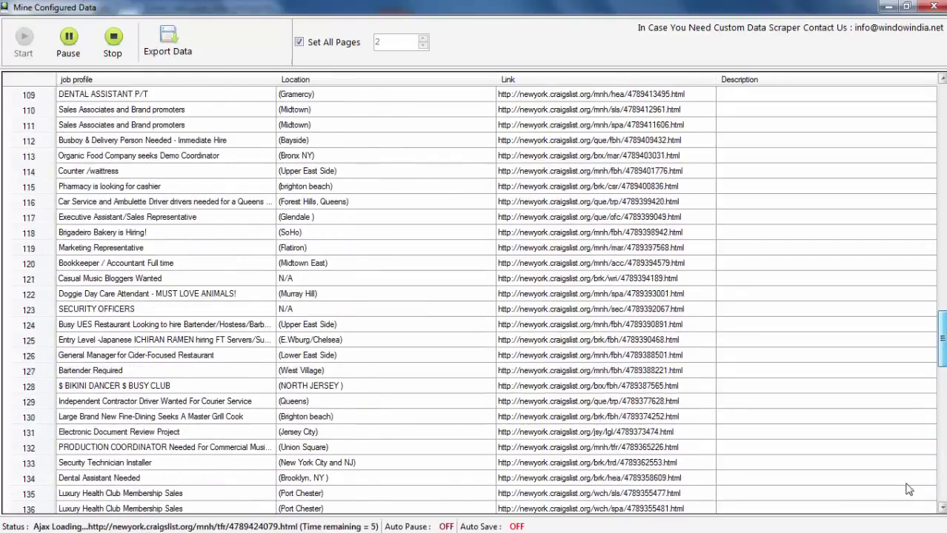
left_click_drag(941, 343, 942, 283)
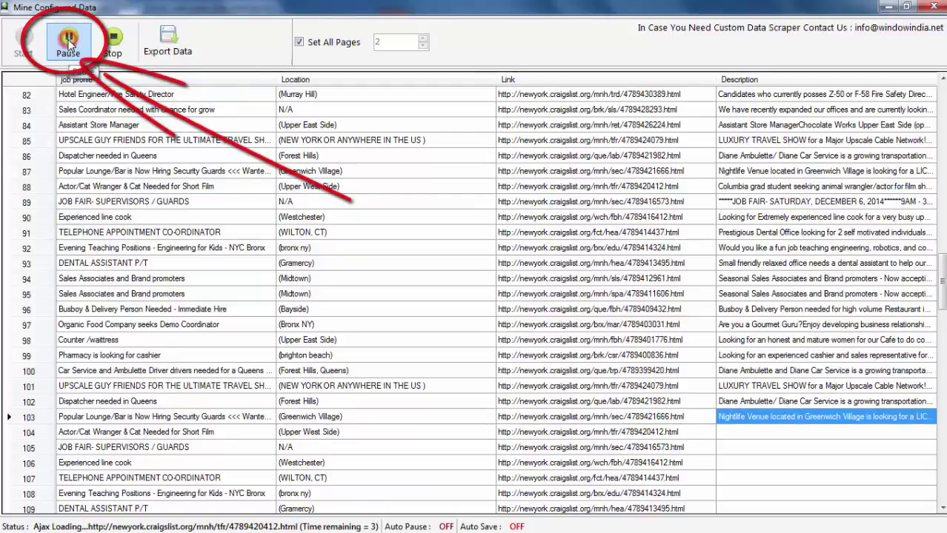
left_click(72, 42)
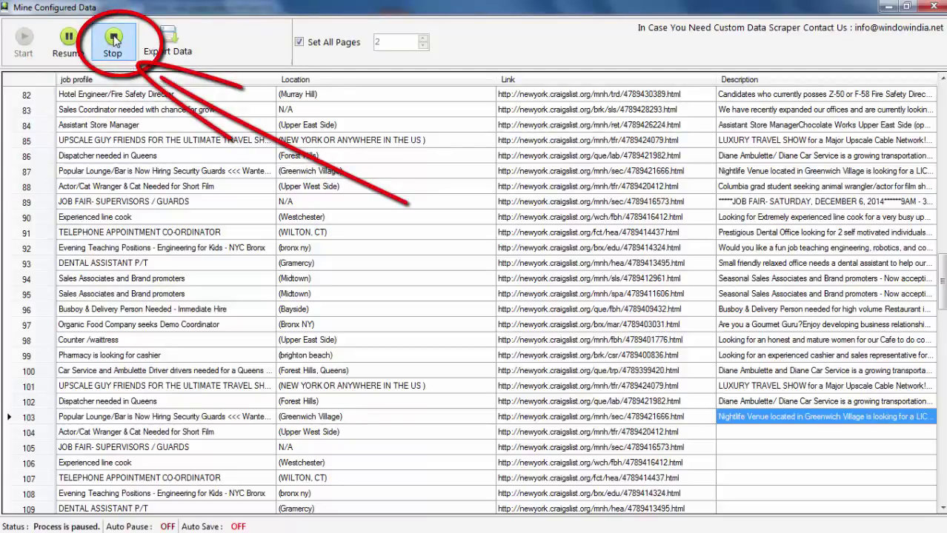
left_click(114, 41)
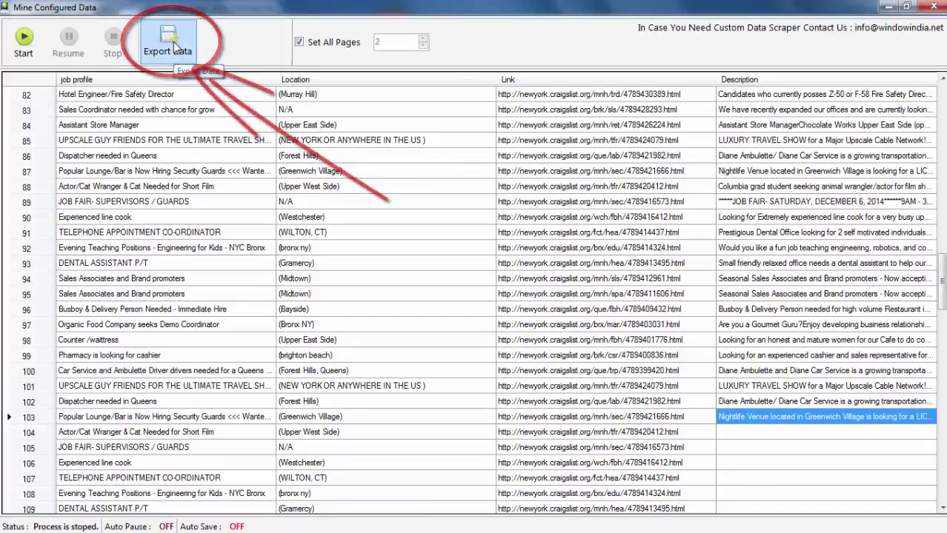
Export the mined data in .CSV (Excel Format) to the Desktop with the file name Extracted_Data.
left_click(175, 46)
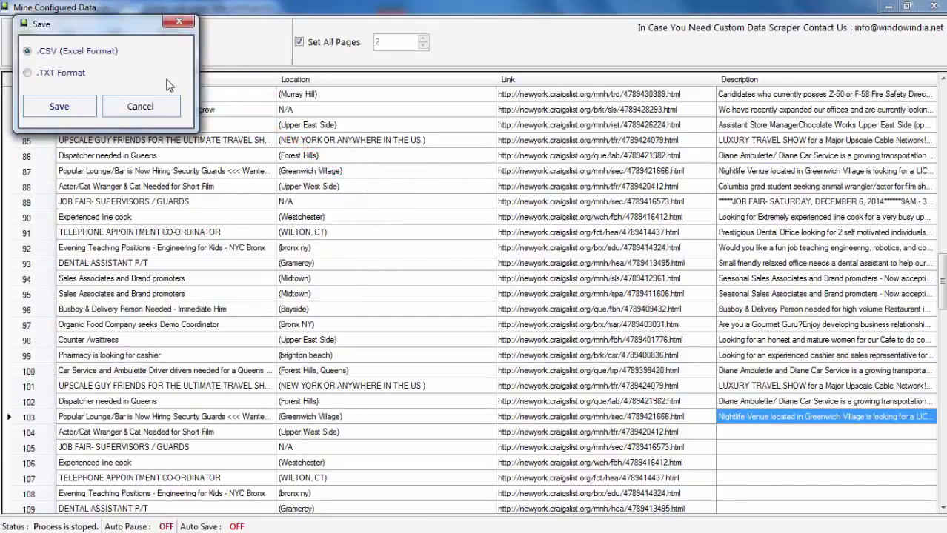
left_click_drag(134, 28, 303, 126)
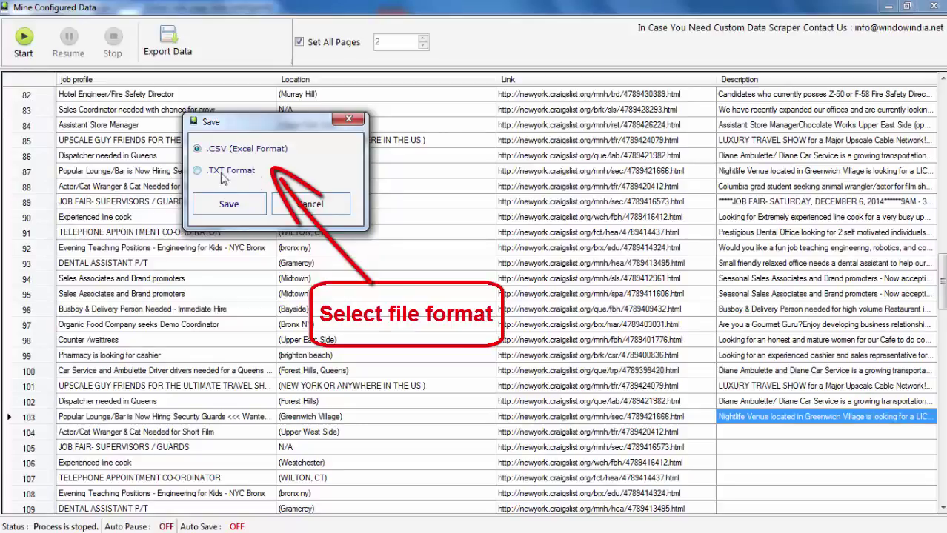
left_click(198, 171)
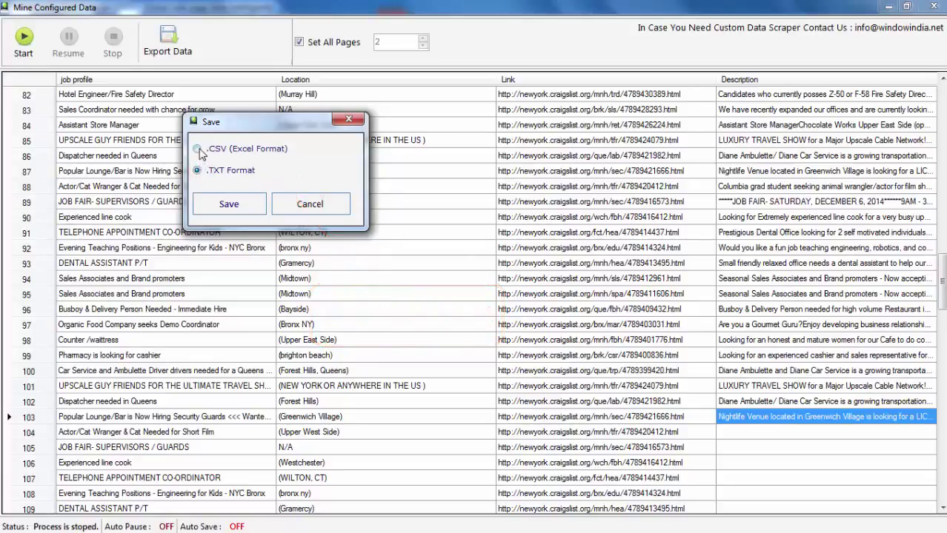
left_click(197, 149)
left_click(215, 206)
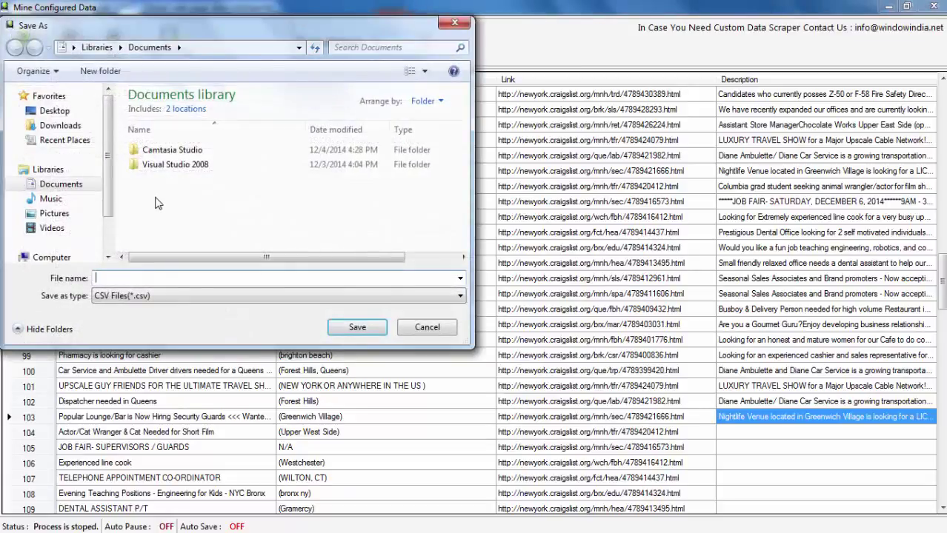
left_click(65, 112)
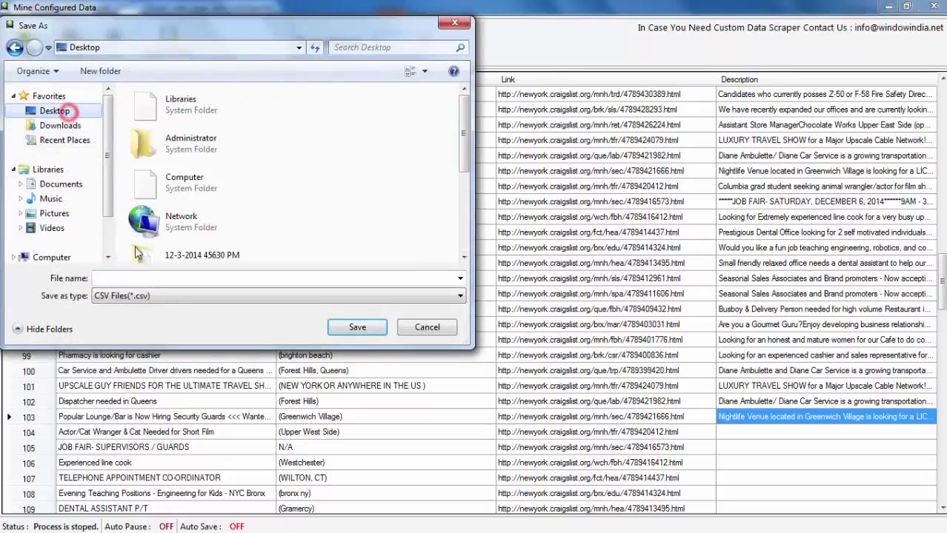
left_click(138, 277)
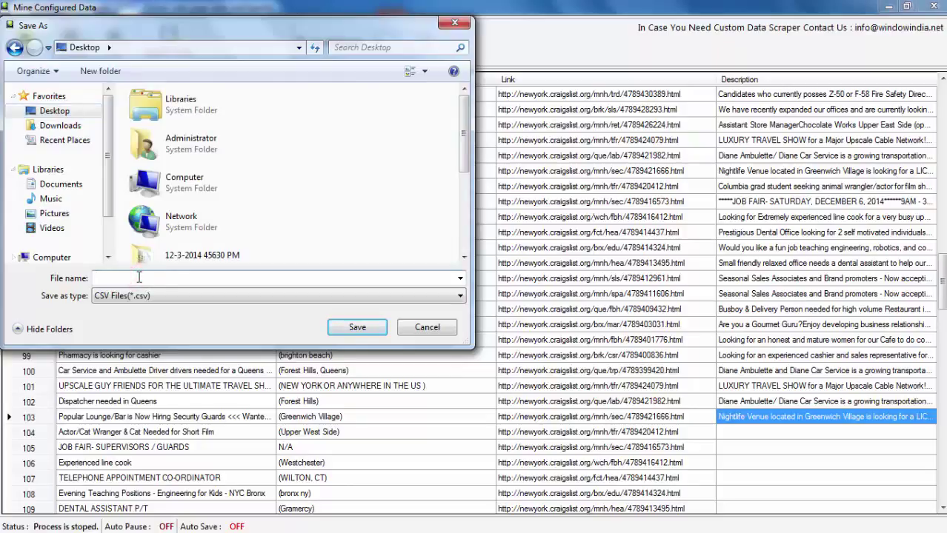
type("Extracted_Data")
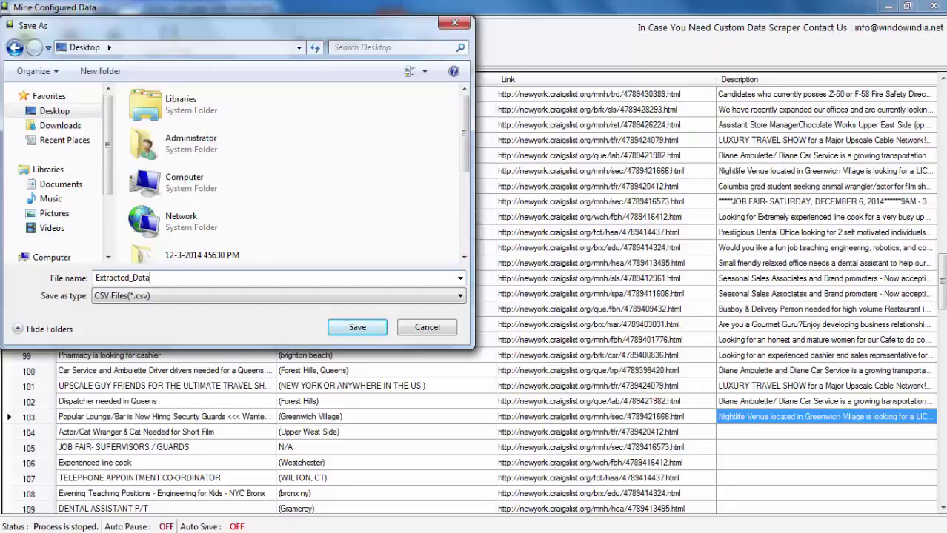
left_click(351, 328)
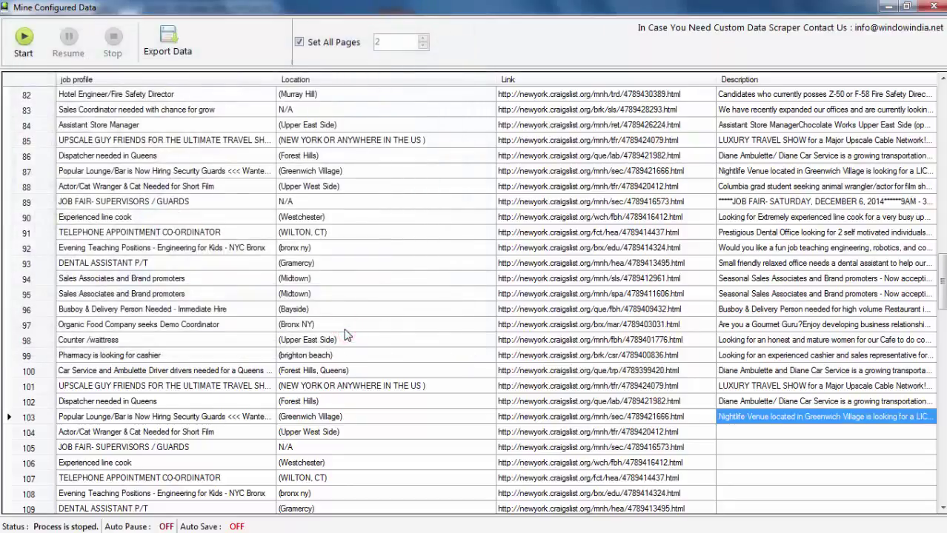